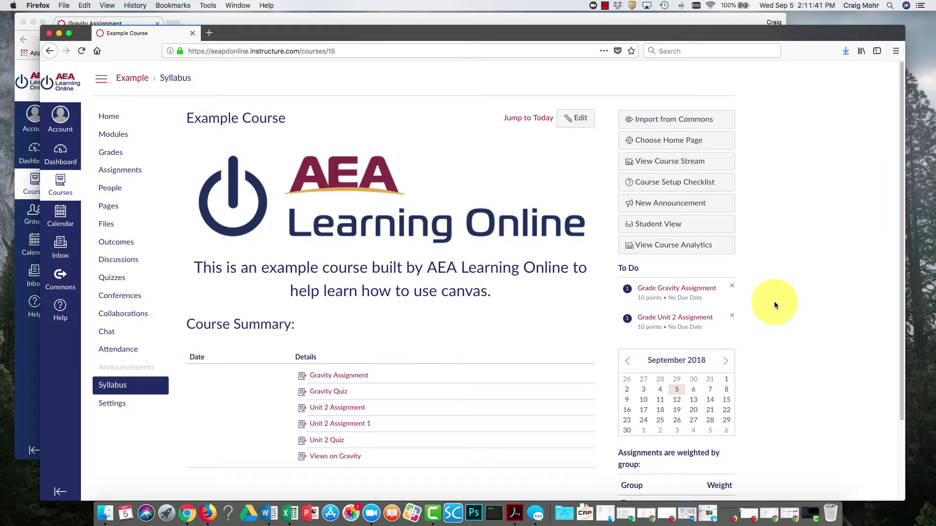
Review the course summary items and the assignment group weights on the course's syllabus page
{"action": "scroll", "coordinate": [790, 316], "scroll_direction": "down", "scroll_amount": 3}
{"action": "scroll", "coordinate": [814, 322], "scroll_direction": "down", "scroll_amount": 1}
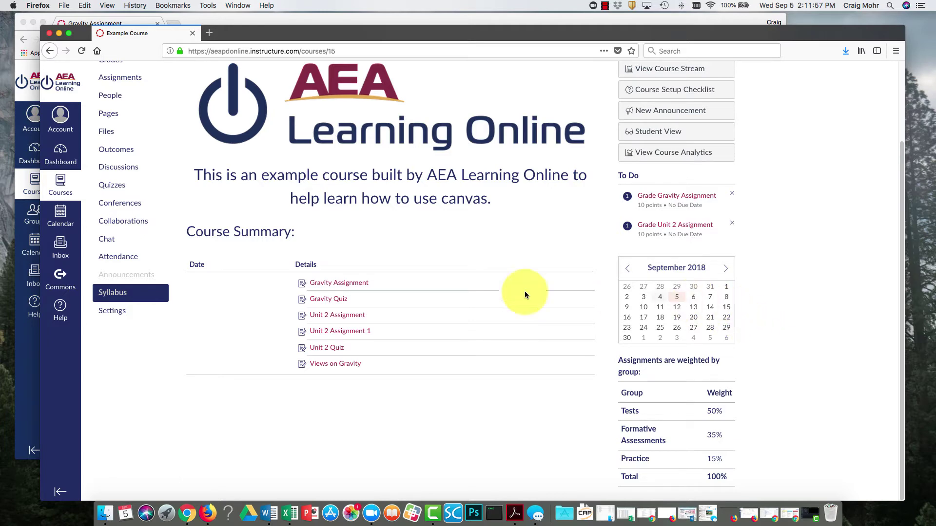
{"action": "scroll", "coordinate": [271, 260], "scroll_direction": "up", "scroll_amount": 4}
Open the What is Gravity? page from the Unit 1 module, check its editing options for dates, and save it
{"action": "left_click", "coordinate": [104, 134]}
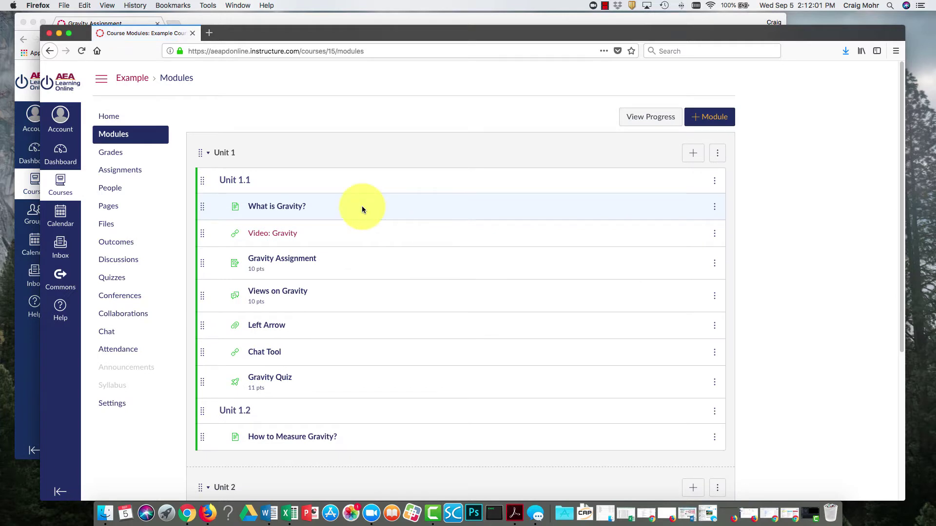
{"action": "left_click", "coordinate": [286, 208]}
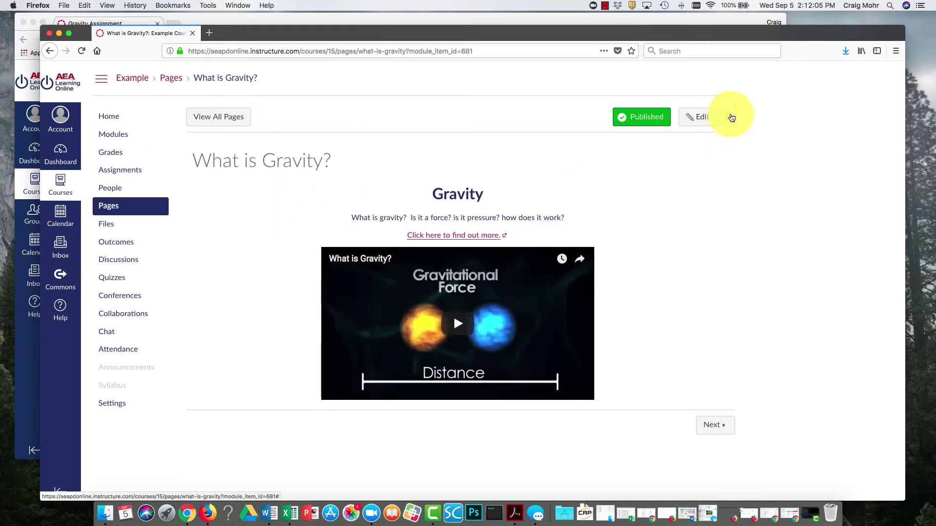
{"action": "left_click", "coordinate": [699, 117]}
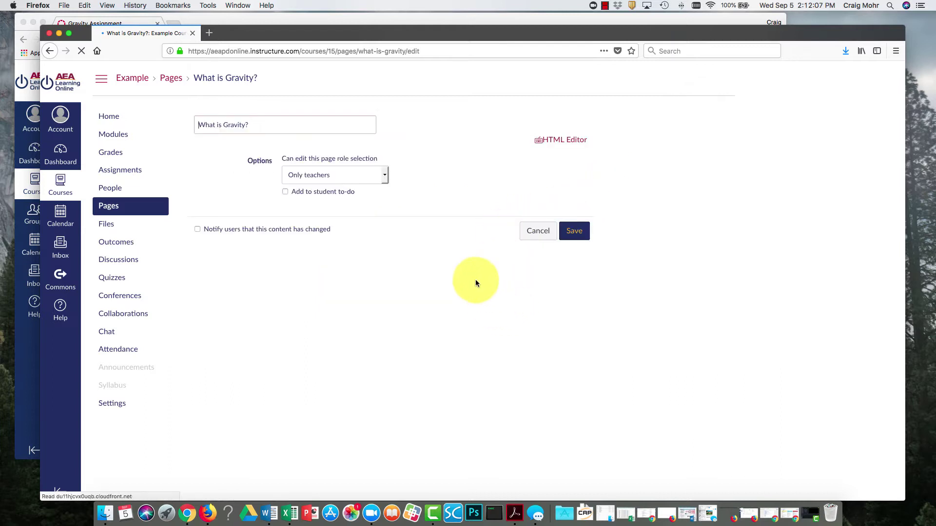
{"action": "scroll", "coordinate": [434, 267], "scroll_direction": "down", "scroll_amount": 3}
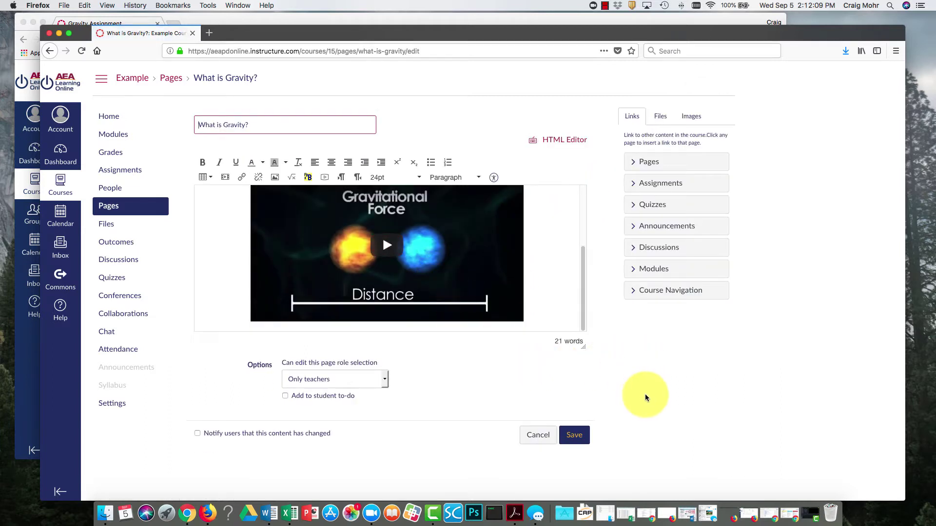
{"action": "left_click", "coordinate": [574, 436]}
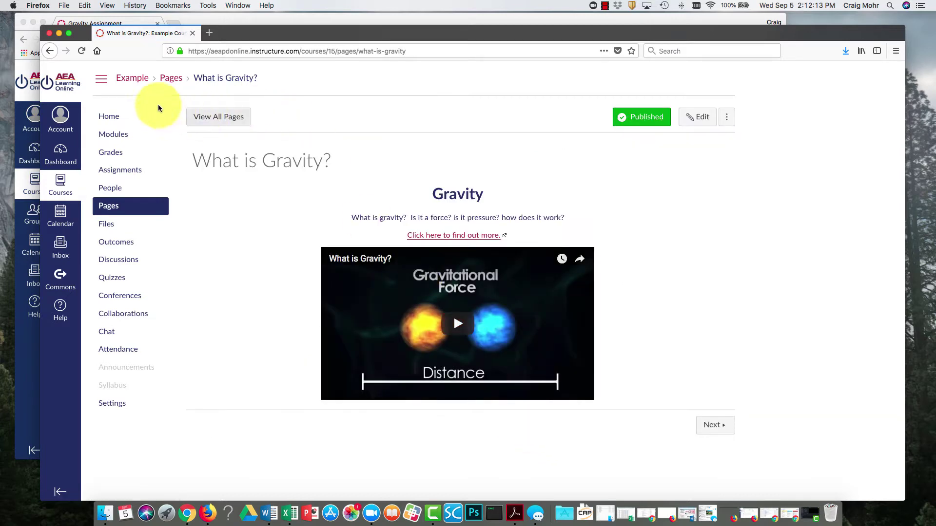
Open the Views on Gravity discussion from the modules for editing and set its due date to September 7, 2018
{"action": "left_click", "coordinate": [120, 117]}
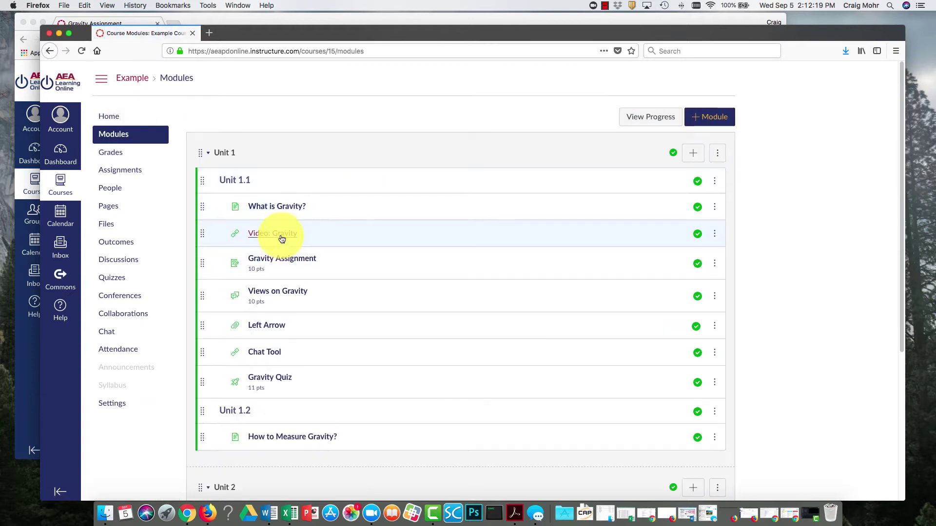
{"action": "left_click", "coordinate": [300, 295]}
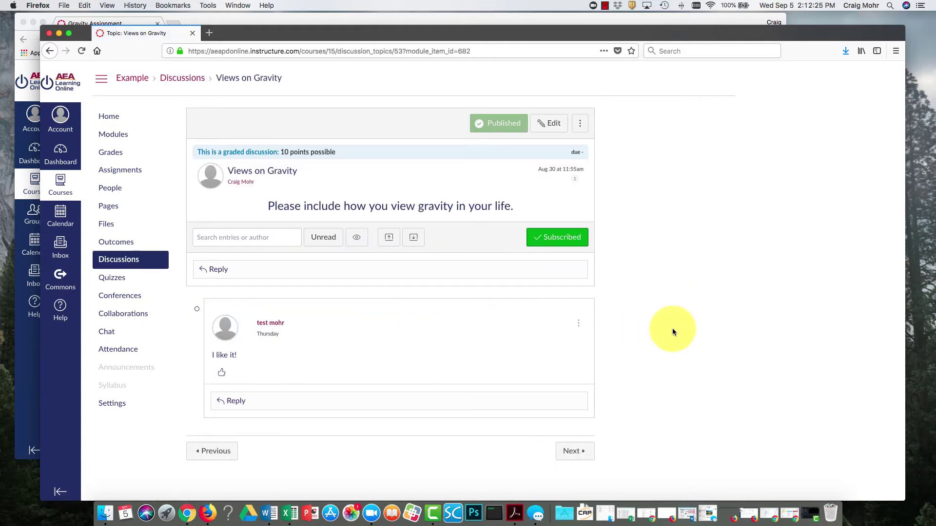
{"action": "left_click", "coordinate": [561, 126]}
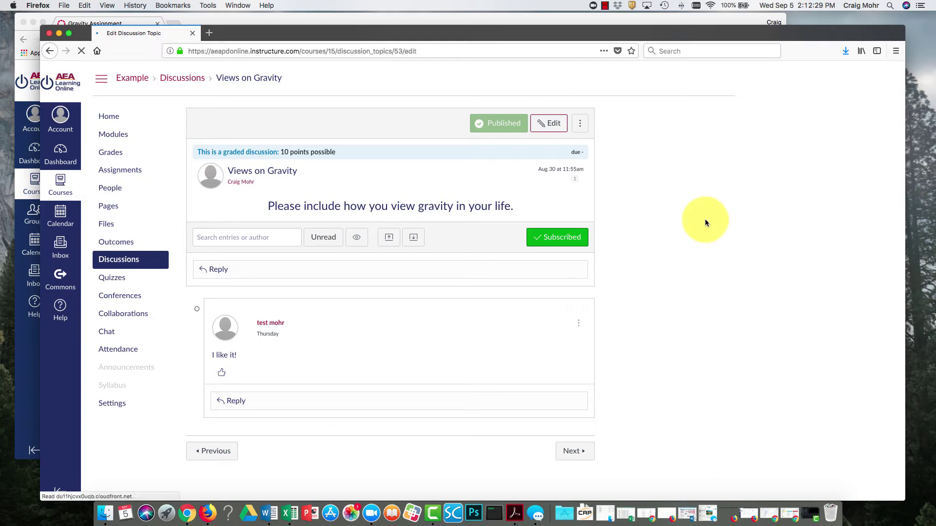
{"action": "scroll", "coordinate": [706, 220], "scroll_direction": "down", "scroll_amount": 5}
{"action": "scroll", "coordinate": [707, 226], "scroll_direction": "down", "scroll_amount": 3}
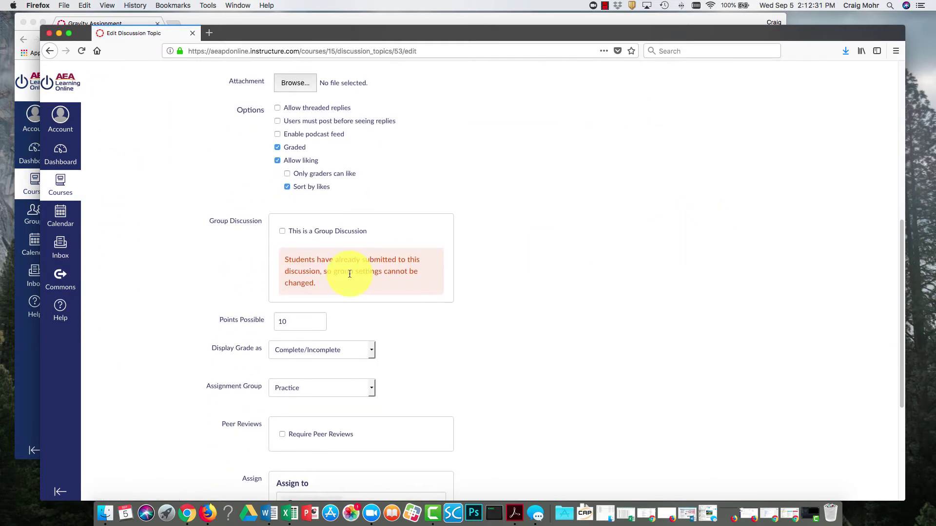
{"action": "scroll", "coordinate": [566, 344], "scroll_direction": "down", "scroll_amount": 5}
{"action": "left_click", "coordinate": [335, 347]}
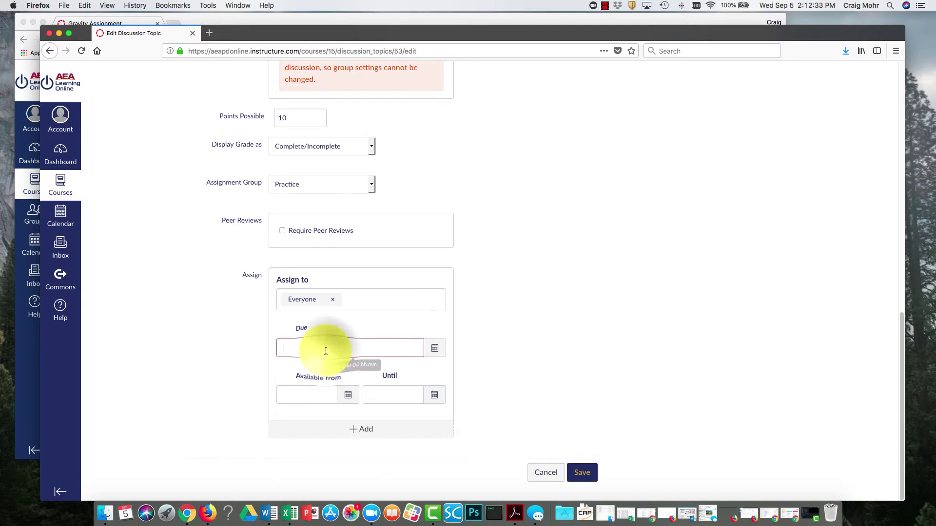
{"action": "left_click", "coordinate": [435, 349]}
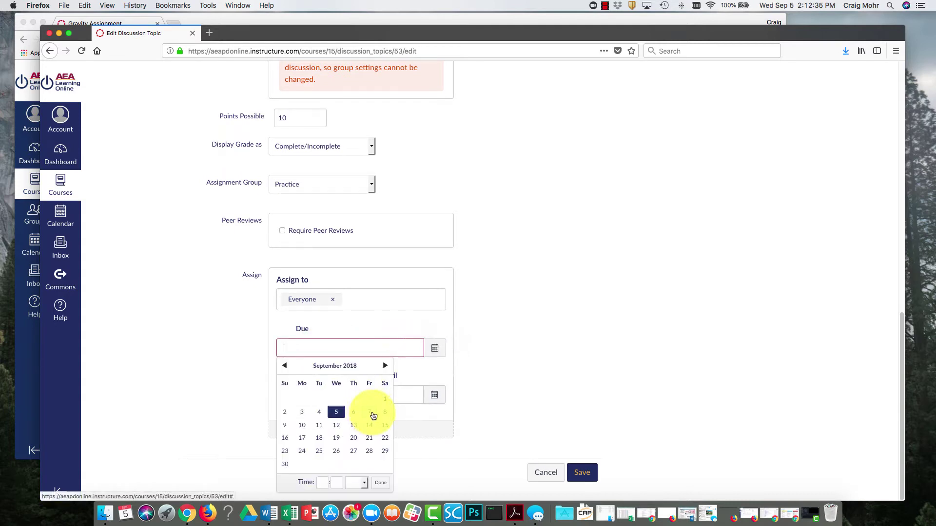
{"action": "left_click", "coordinate": [368, 413]}
{"action": "left_click", "coordinate": [255, 323]}
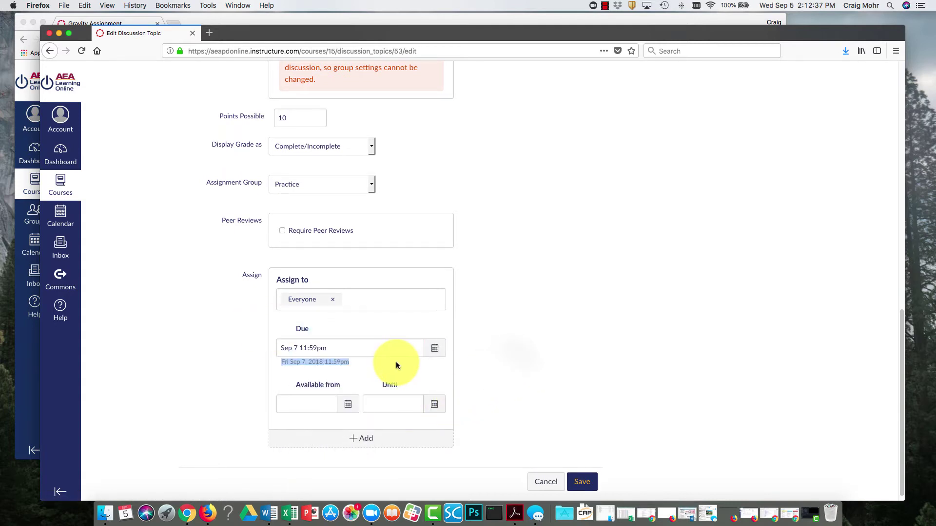
Set the discussion's Until date to September 8, 2018
{"action": "left_click", "coordinate": [326, 408]}
{"action": "left_click", "coordinate": [403, 404]}
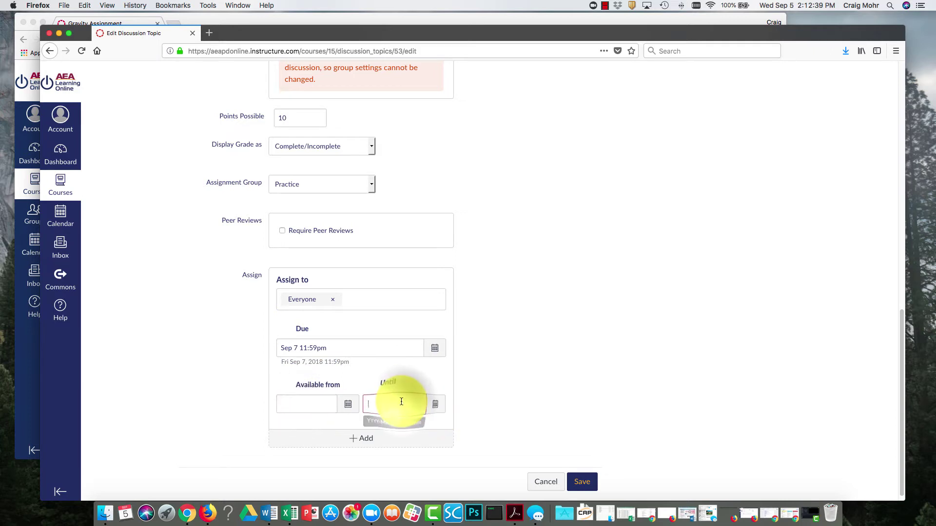
{"action": "left_click", "coordinate": [433, 404]}
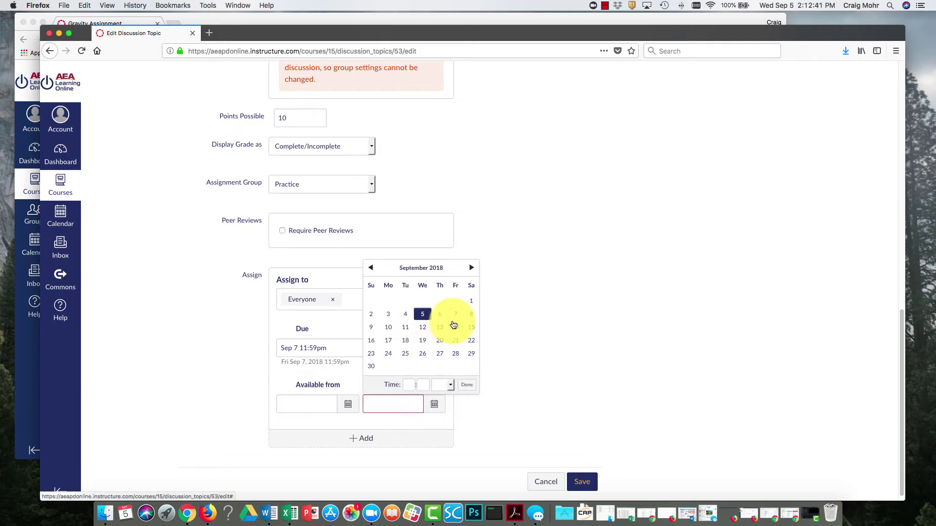
{"action": "left_click", "coordinate": [470, 315]}
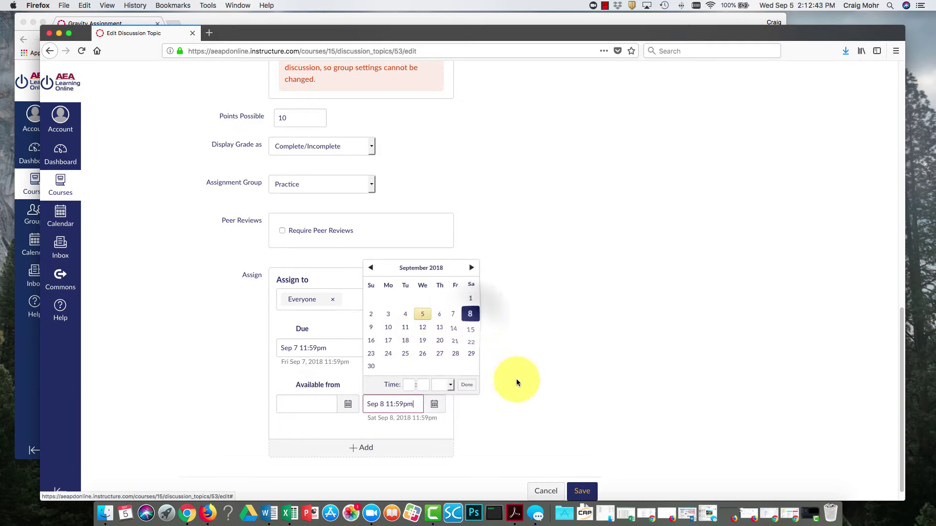
{"action": "left_click", "coordinate": [515, 405]}
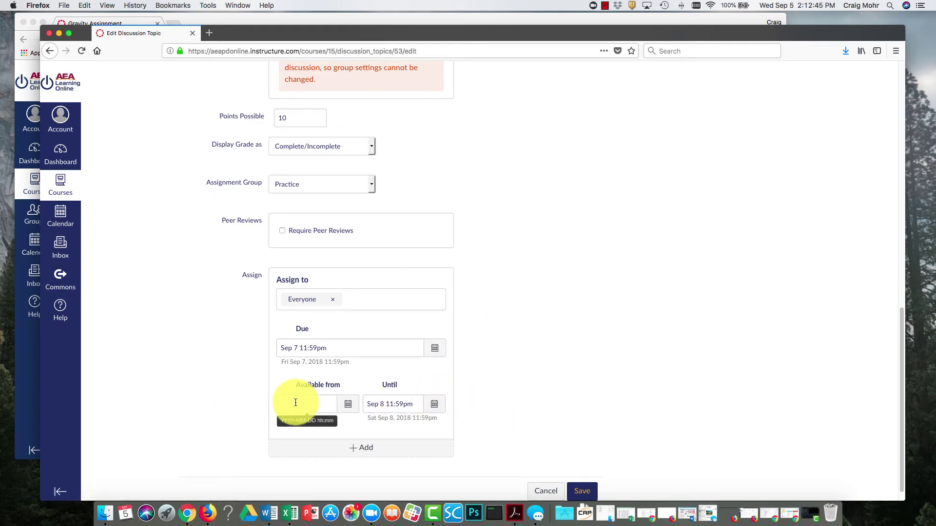
Set the discussion's Available from date to September 5, 2018 and save the discussion
{"action": "left_click", "coordinate": [347, 404]}
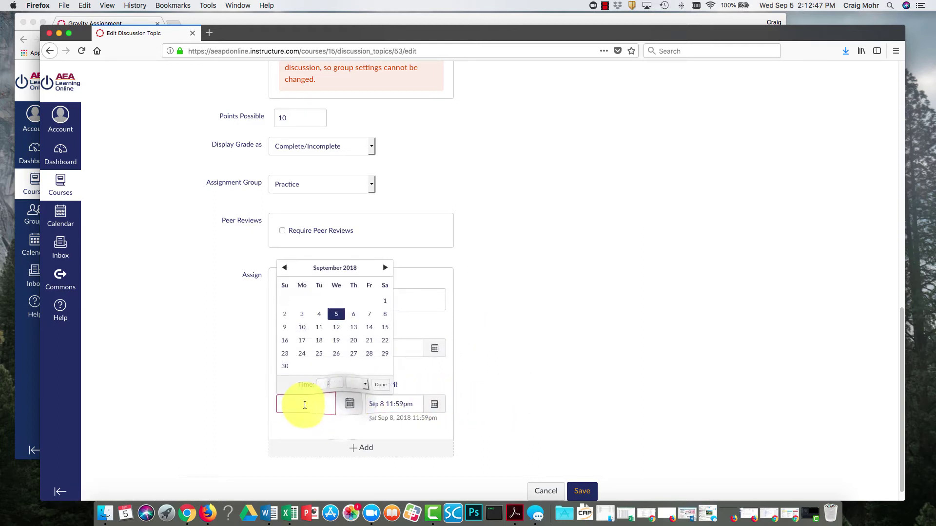
{"action": "left_click", "coordinate": [336, 314]}
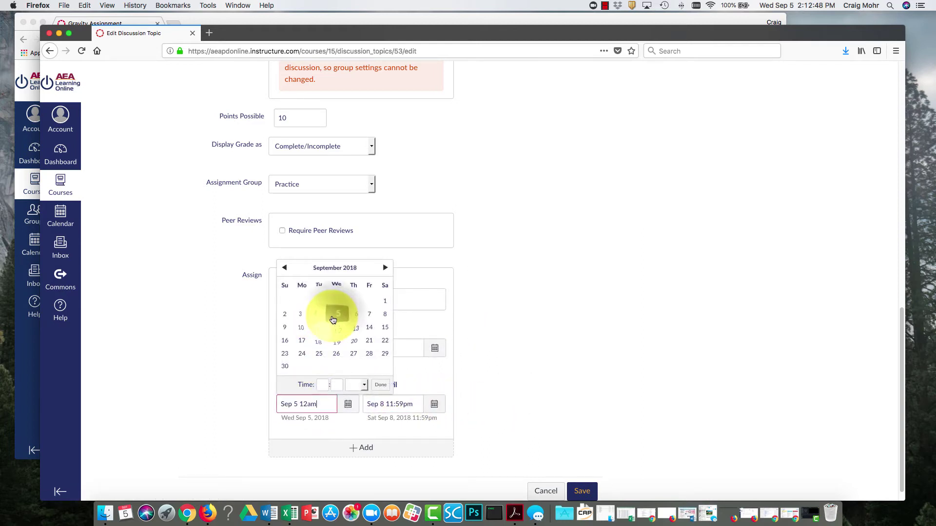
{"action": "left_click", "coordinate": [531, 341]}
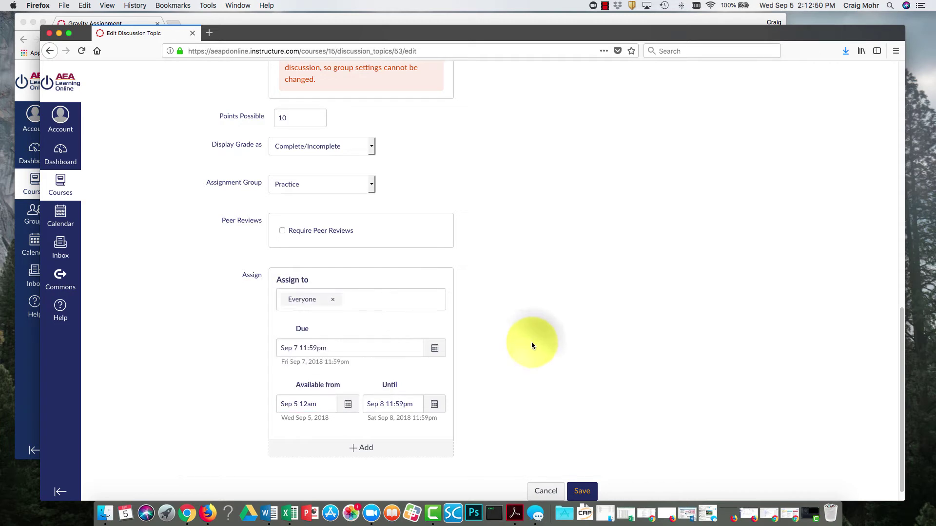
{"action": "left_click", "coordinate": [586, 492]}
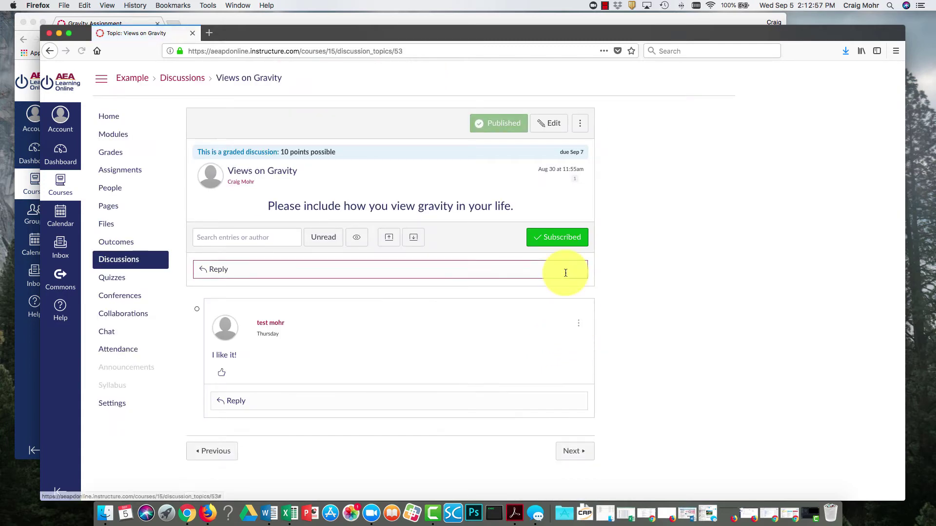
Open the Gravity Assignment from the modules for editing and set its due date to September 6, 2018
{"action": "left_click", "coordinate": [112, 135]}
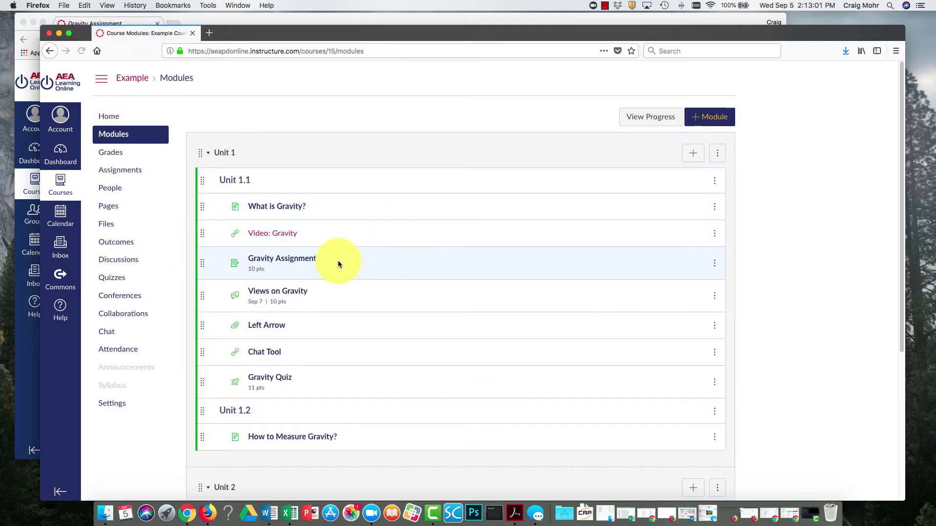
{"action": "left_click", "coordinate": [303, 261]}
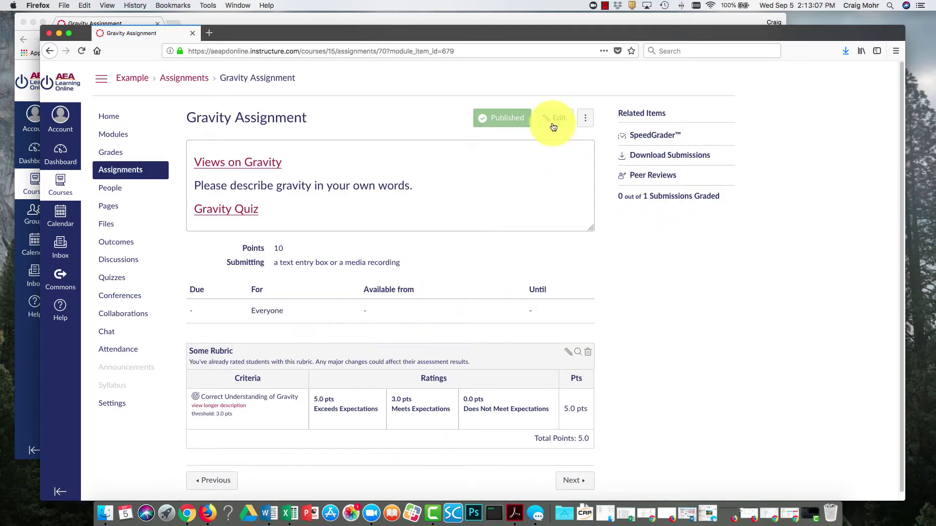
{"action": "left_click", "coordinate": [554, 119]}
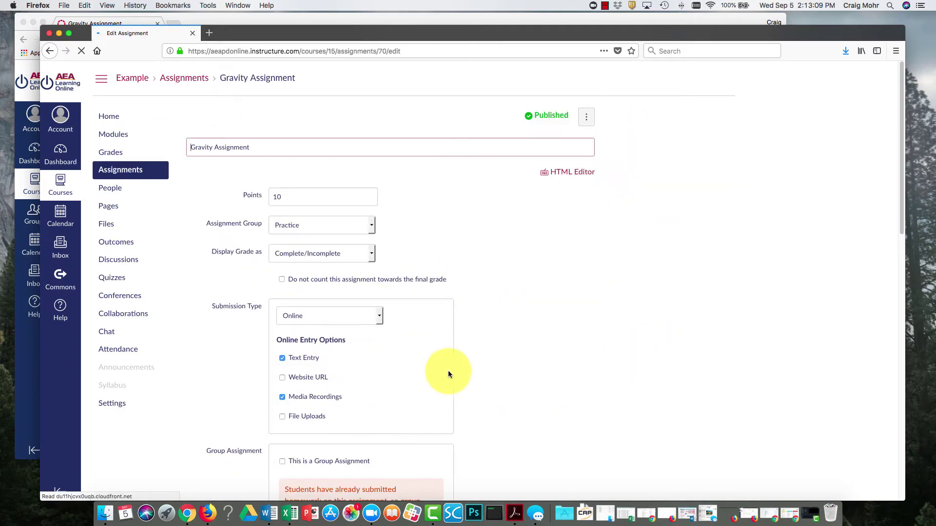
{"action": "scroll", "coordinate": [434, 422], "scroll_direction": "down", "scroll_amount": 15}
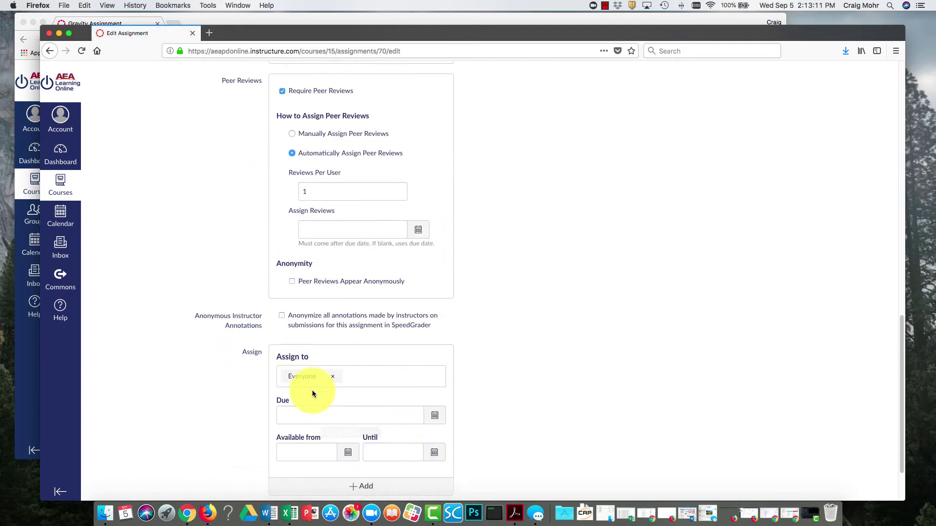
{"action": "left_click", "coordinate": [337, 413]}
{"action": "left_click", "coordinate": [432, 415]}
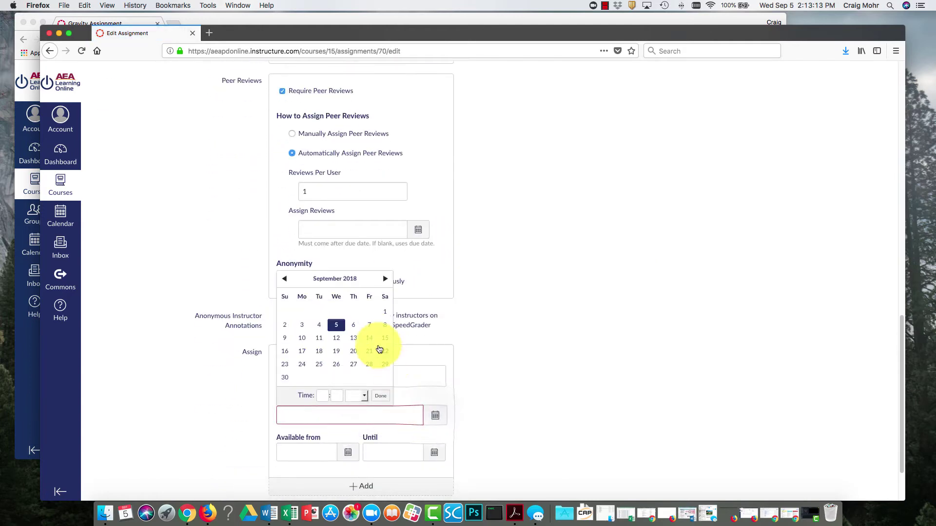
{"action": "left_click", "coordinate": [354, 325]}
Make the assignment available from September 5 until September 7, 2018, and save it
{"action": "left_click", "coordinate": [434, 464]}
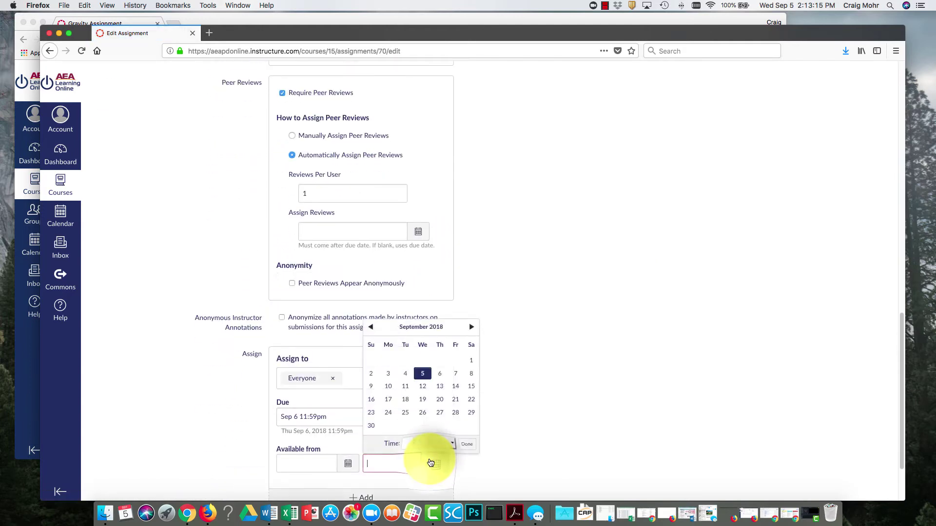
{"action": "left_click", "coordinate": [455, 373]}
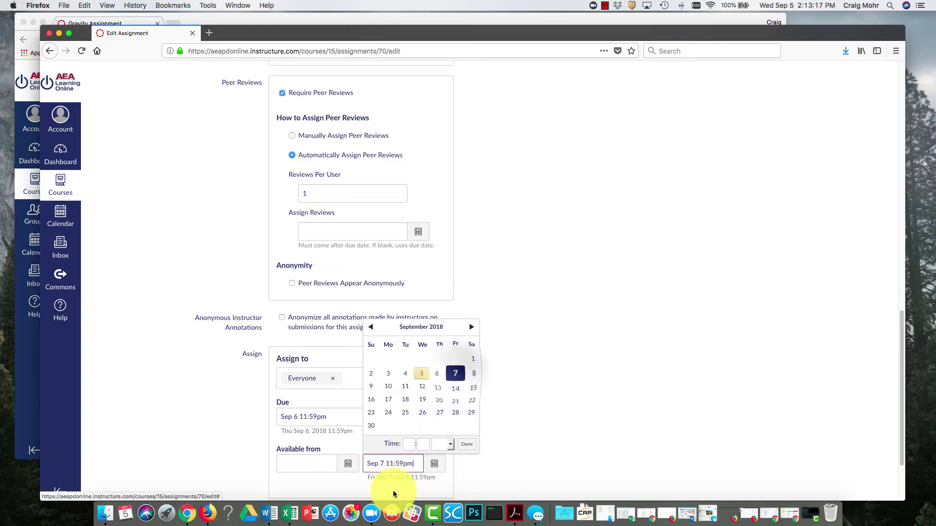
{"action": "left_click", "coordinate": [348, 463]}
{"action": "left_click", "coordinate": [336, 374]}
{"action": "left_click", "coordinate": [597, 436]}
{"action": "scroll", "coordinate": [600, 437], "scroll_direction": "down", "scroll_amount": 5}
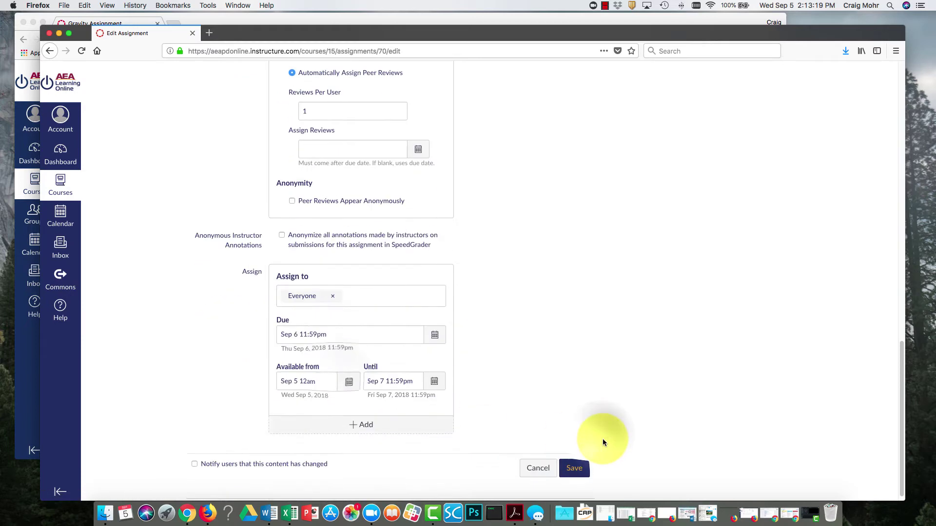
{"action": "left_click", "coordinate": [585, 461]}
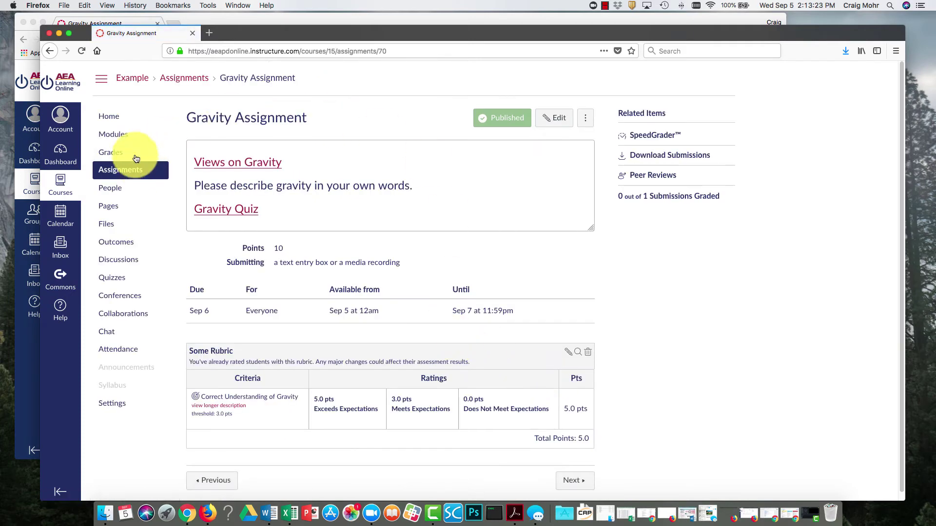
Open the Gravity Quiz from the modules for editing and set its due date to September 10, 2018
{"action": "left_click", "coordinate": [123, 135]}
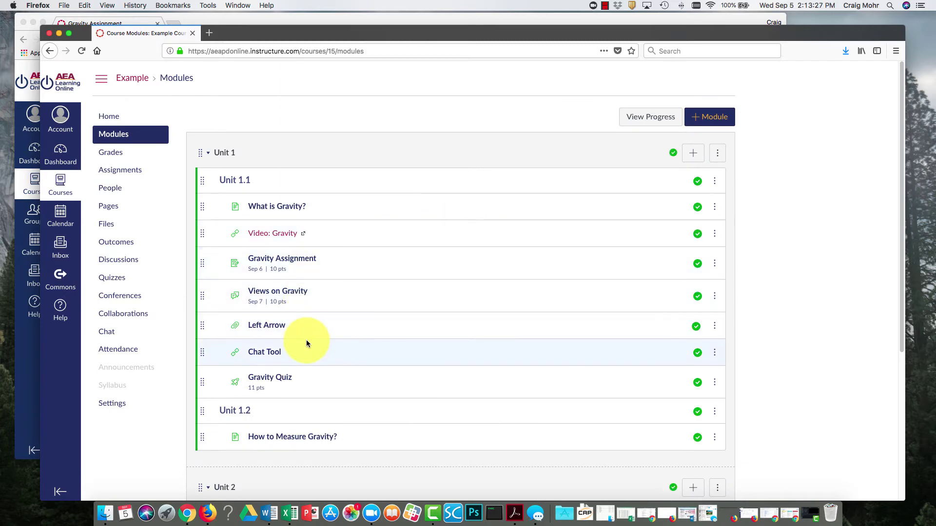
{"action": "left_click", "coordinate": [279, 355]}
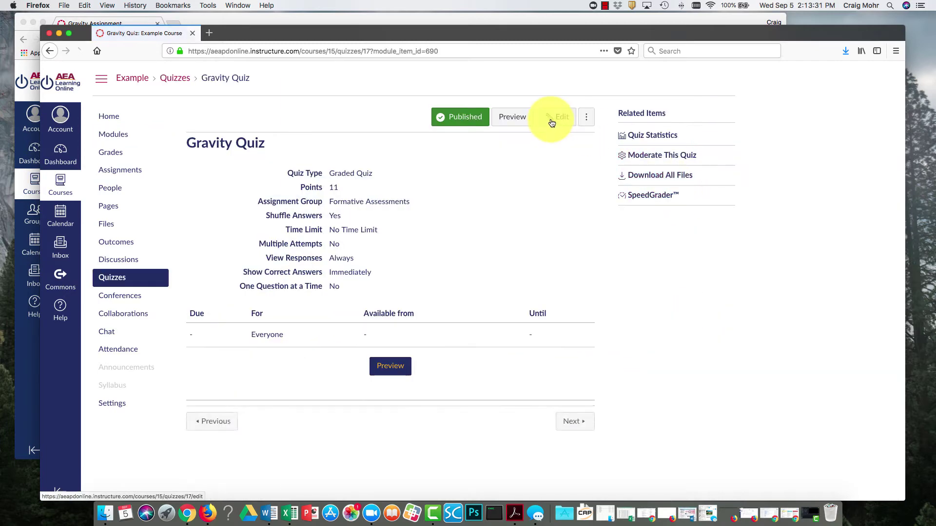
{"action": "left_click", "coordinate": [551, 119]}
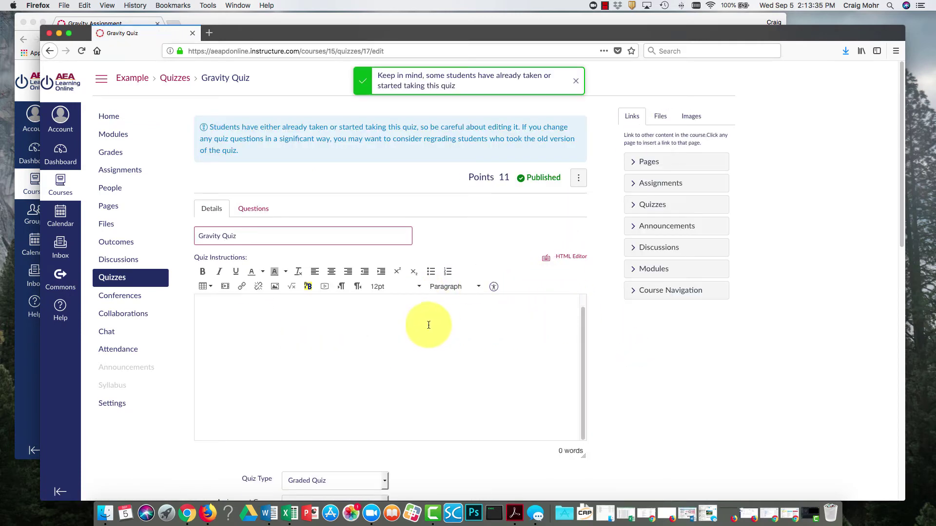
{"action": "scroll", "coordinate": [652, 344], "scroll_direction": "down", "scroll_amount": 8}
{"action": "scroll", "coordinate": [651, 343], "scroll_direction": "down", "scroll_amount": 4}
{"action": "left_click", "coordinate": [348, 341]}
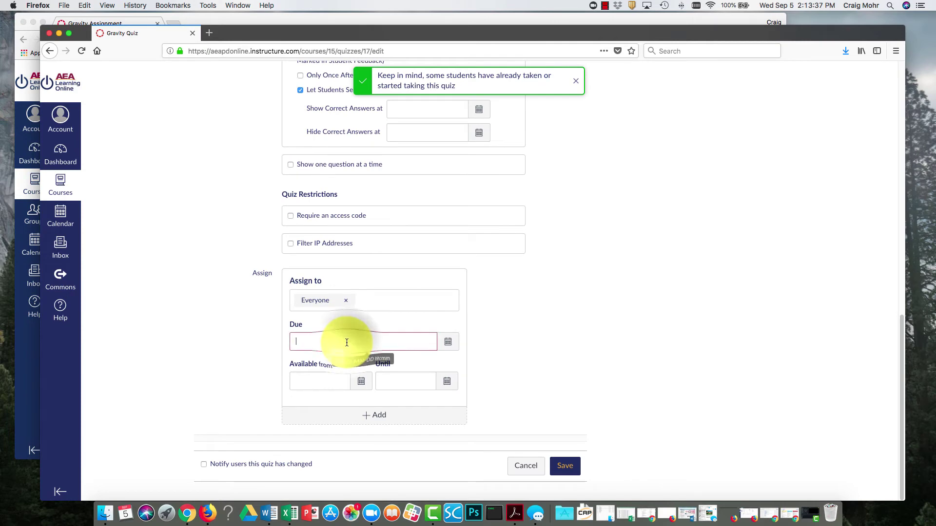
{"action": "left_click", "coordinate": [441, 345]}
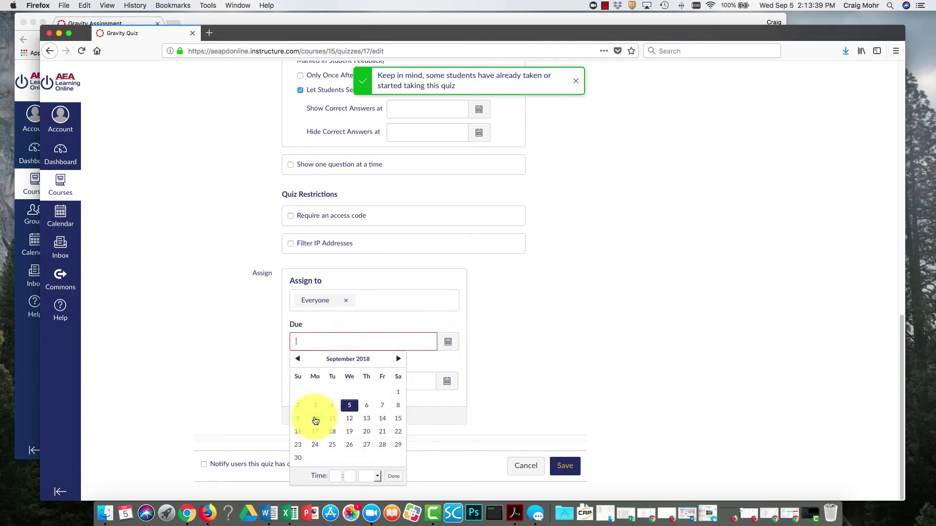
{"action": "left_click", "coordinate": [315, 418]}
Make the quiz available from September 8 until September 11, 2018, and save it
{"action": "left_click", "coordinate": [447, 389]}
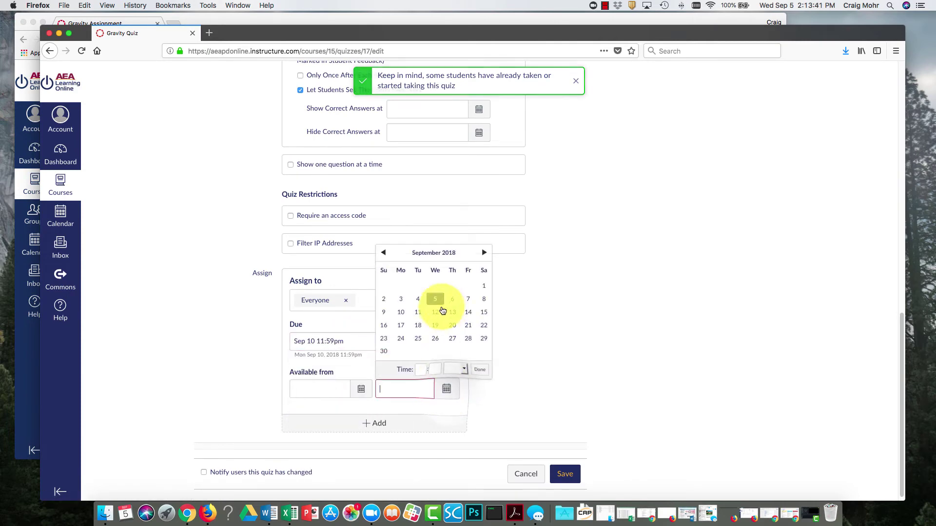
{"action": "left_click", "coordinate": [417, 312]}
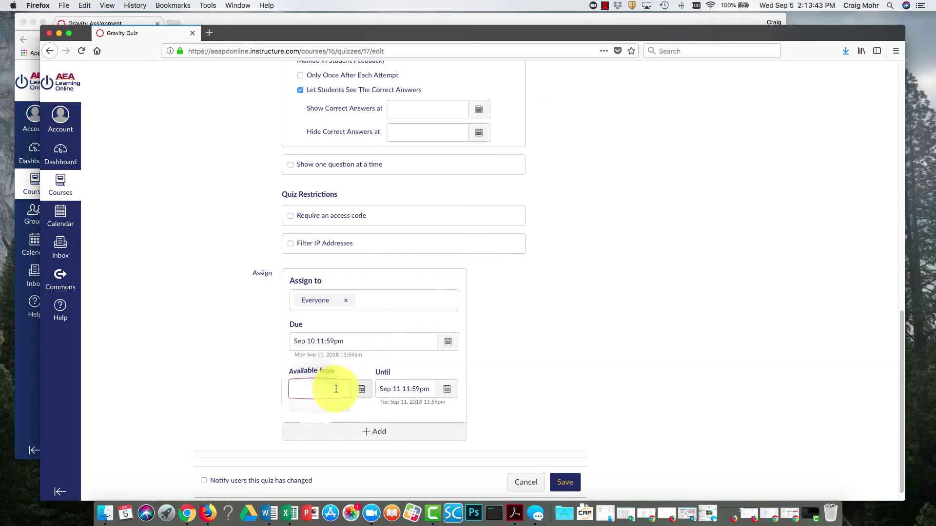
{"action": "left_click", "coordinate": [360, 390]}
{"action": "left_click", "coordinate": [349, 299]}
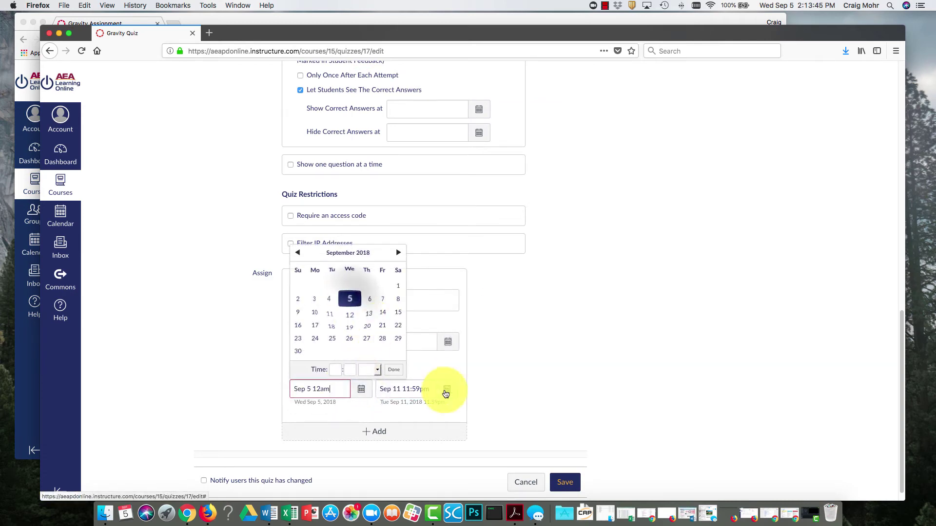
{"action": "left_click", "coordinate": [314, 314]}
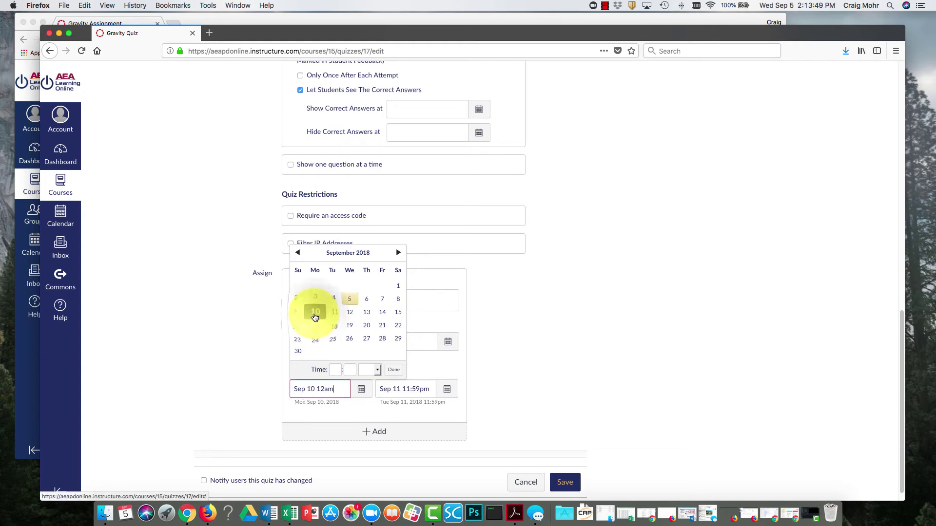
{"action": "left_click", "coordinate": [397, 298]}
{"action": "left_click", "coordinate": [568, 485]}
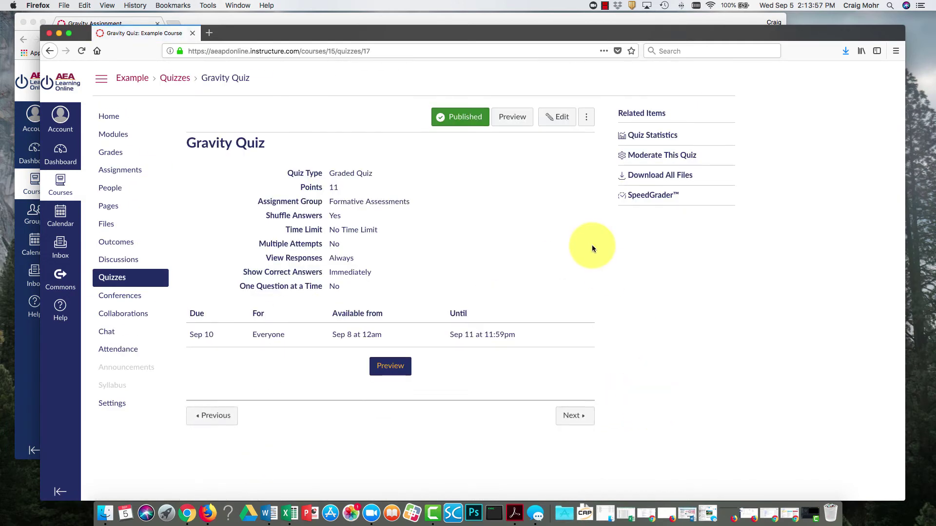
Review the due dates in the home page's course summary and calendar, and return to the course modules
{"action": "left_click", "coordinate": [116, 123]}
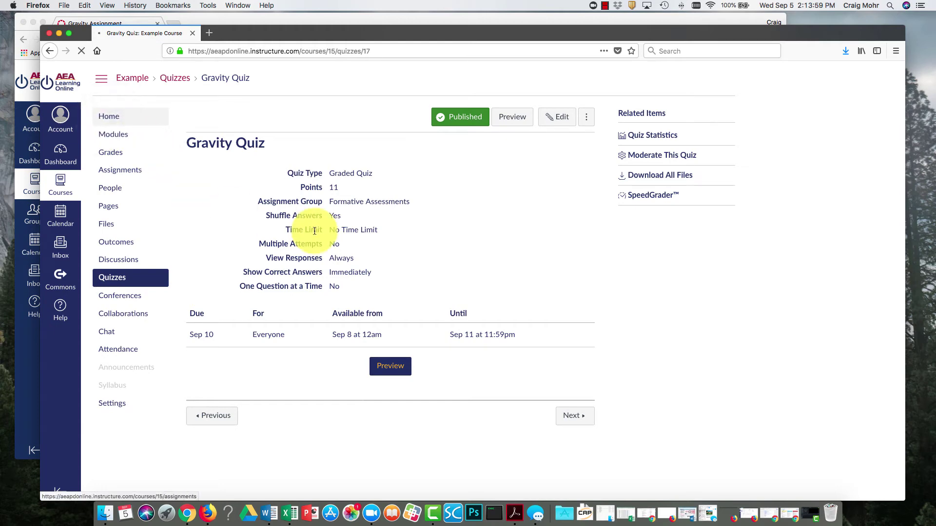
{"action": "scroll", "coordinate": [818, 296], "scroll_direction": "down", "scroll_amount": 2}
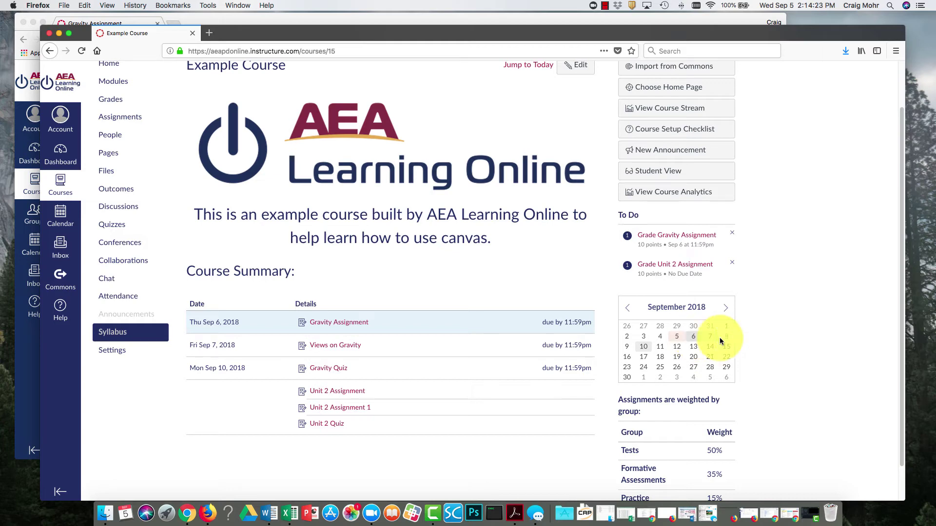
{"action": "scroll", "coordinate": [807, 344], "scroll_direction": "down", "scroll_amount": 2}
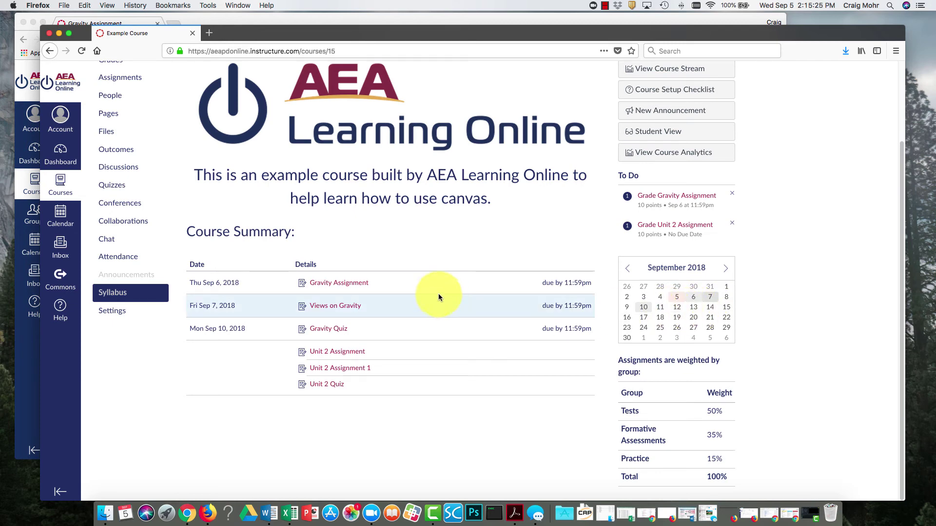
{"action": "scroll", "coordinate": [166, 157], "scroll_direction": "up", "scroll_amount": 1}
{"action": "scroll", "coordinate": [165, 157], "scroll_direction": "up", "scroll_amount": 3}
{"action": "left_click", "coordinate": [113, 134]}
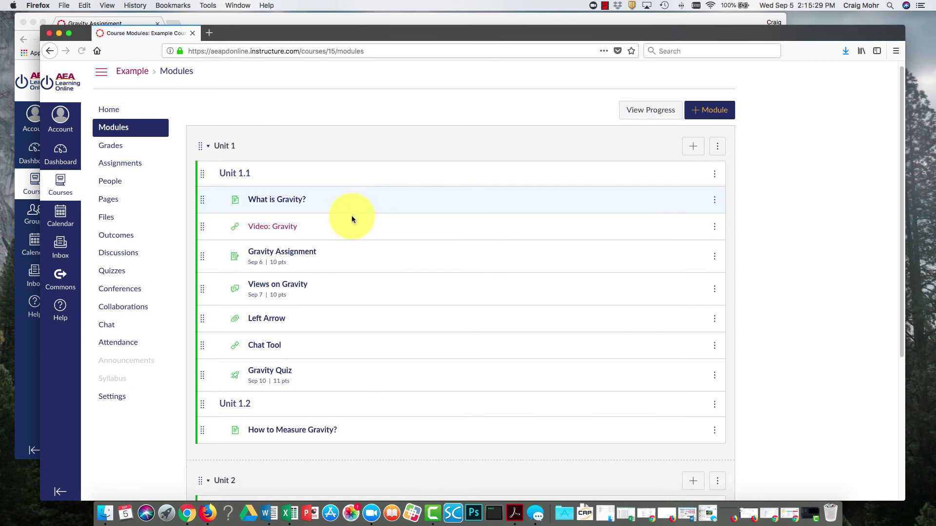
{"action": "scroll", "coordinate": [536, 185], "scroll_direction": "down", "scroll_amount": 2}
{"action": "left_click", "coordinate": [716, 138]}
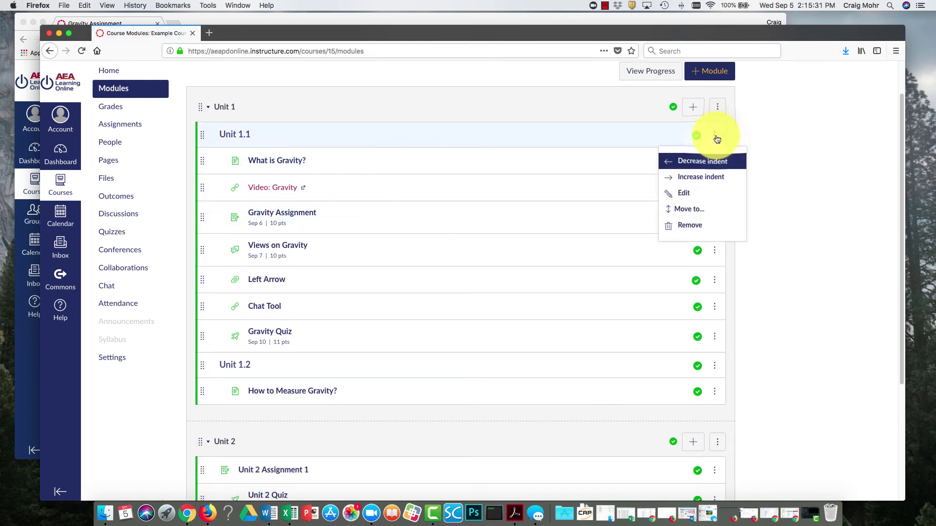
{"action": "left_click", "coordinate": [705, 192]}
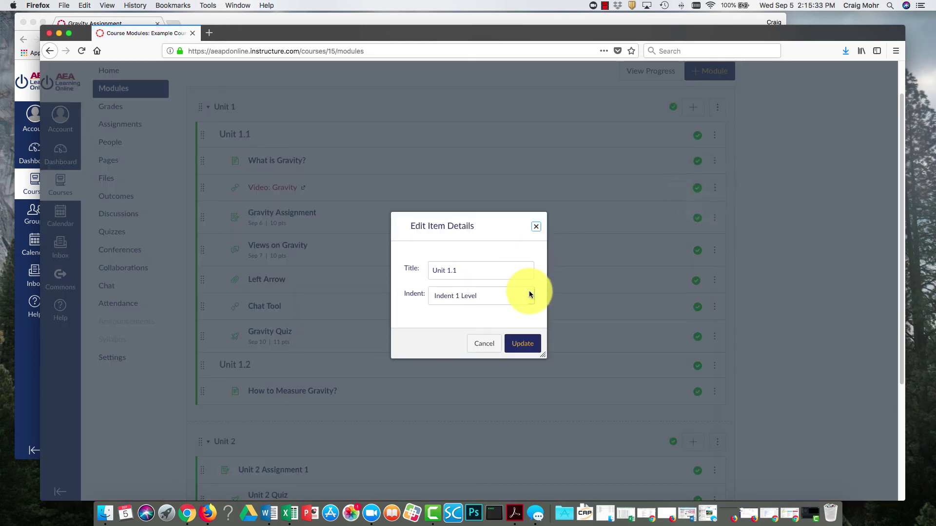
{"action": "left_click", "coordinate": [490, 346]}
Enable Lock until in the Unit 1 module's settings, bring up the unlock date choices, and cancel the changes
{"action": "left_click", "coordinate": [724, 107]}
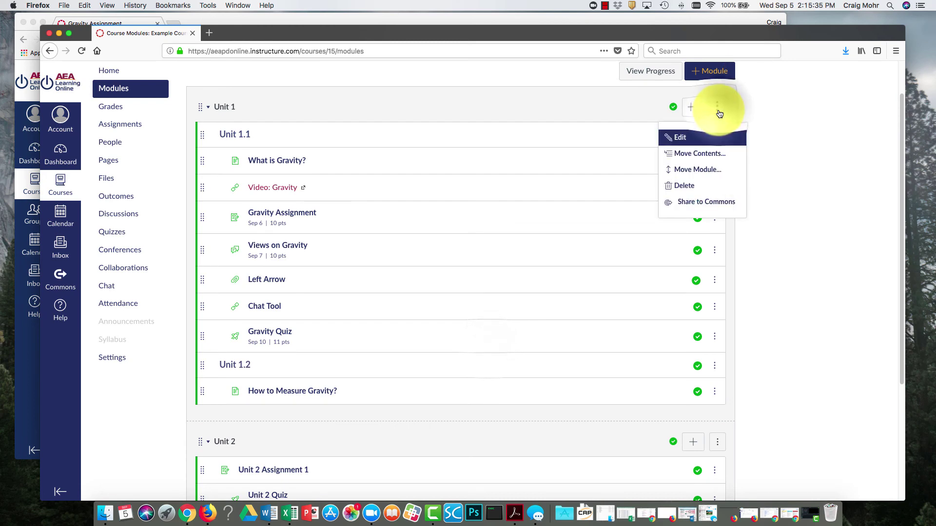
{"action": "left_click", "coordinate": [711, 139]}
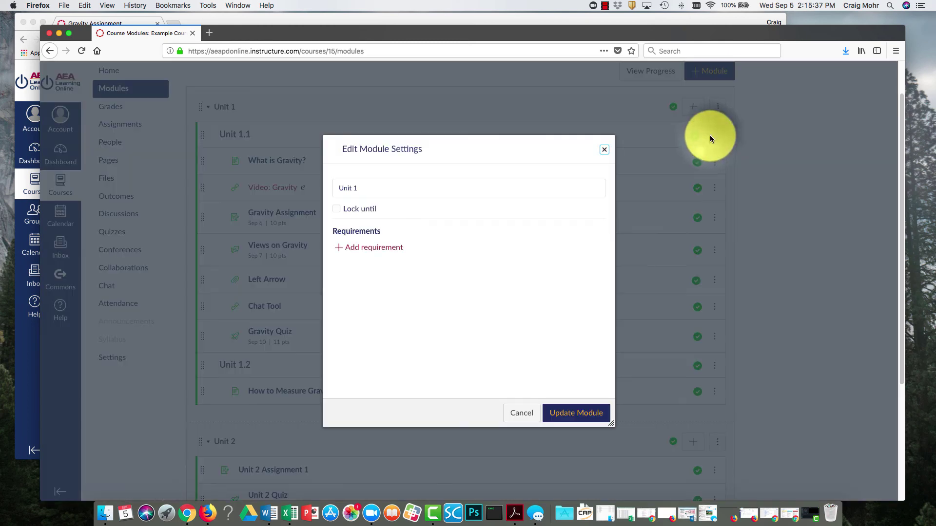
{"action": "left_click", "coordinate": [336, 209]}
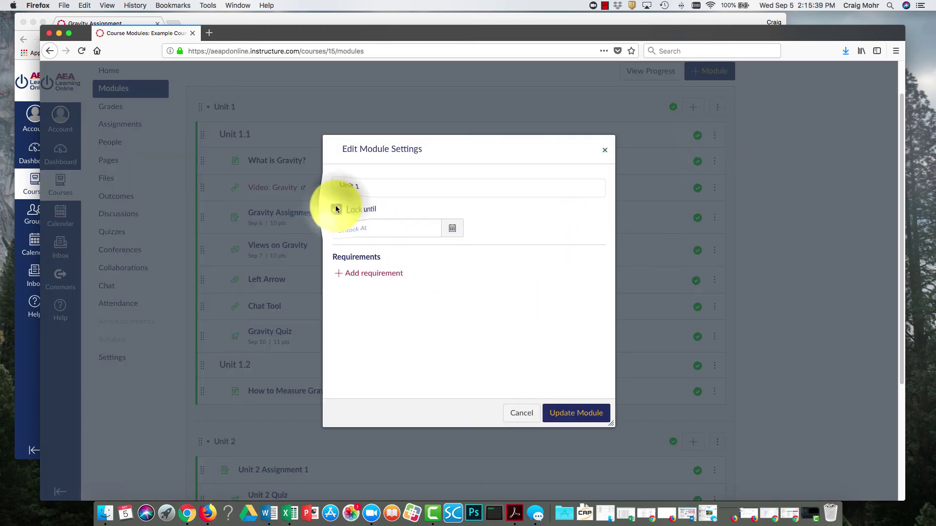
{"action": "left_click", "coordinate": [451, 229]}
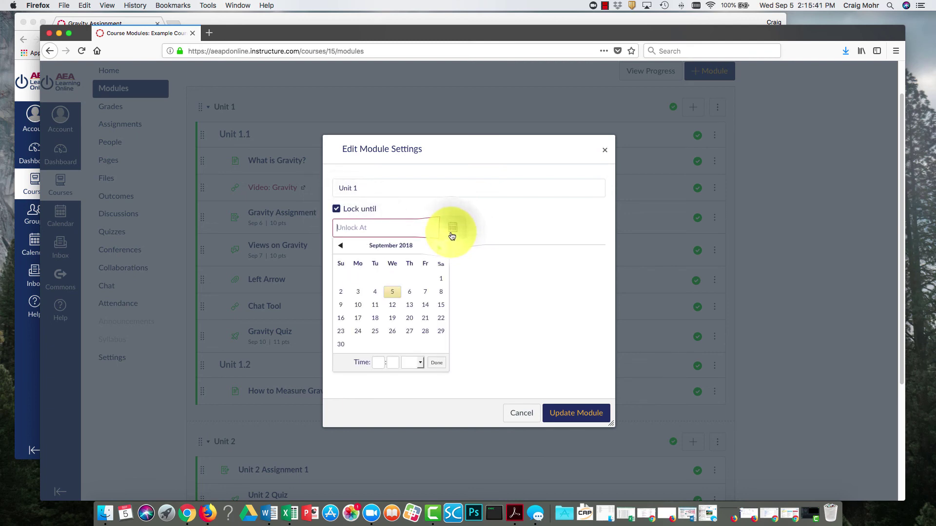
{"action": "left_click", "coordinate": [523, 413]}
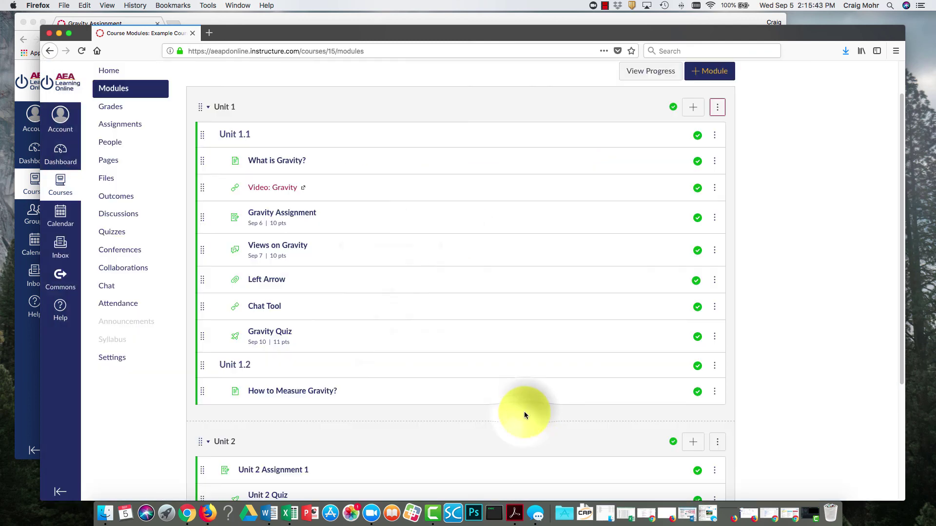
Enable Lock until in the Unit 2 module's settings, browse unlock dates through October 2018, and cancel the changes
{"action": "scroll", "coordinate": [793, 356], "scroll_direction": "down", "scroll_amount": 1}
{"action": "scroll", "coordinate": [358, 337], "scroll_direction": "down", "scroll_amount": 3}
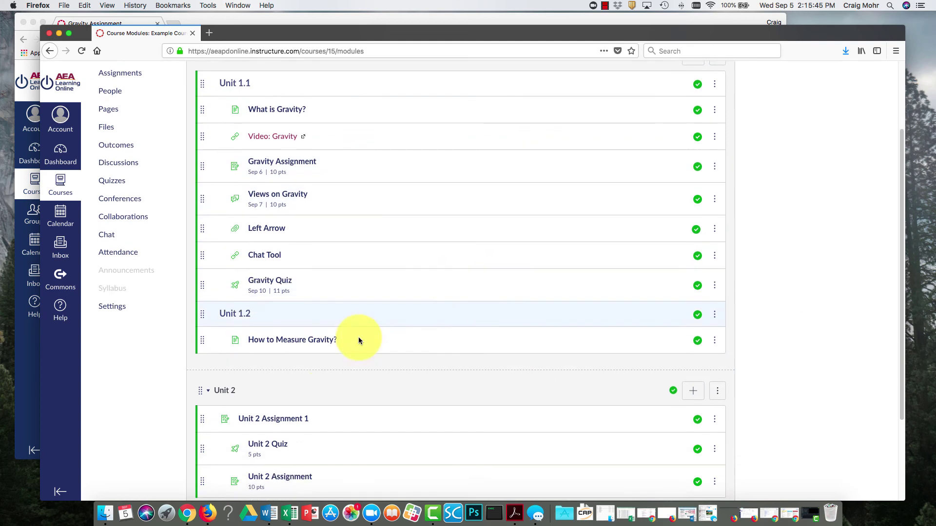
{"action": "left_click", "coordinate": [723, 374]}
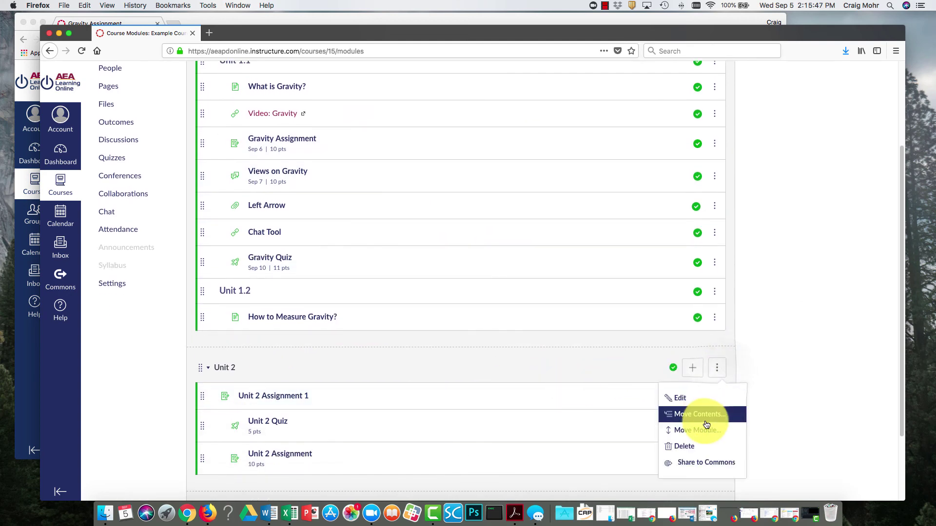
{"action": "left_click", "coordinate": [692, 402]}
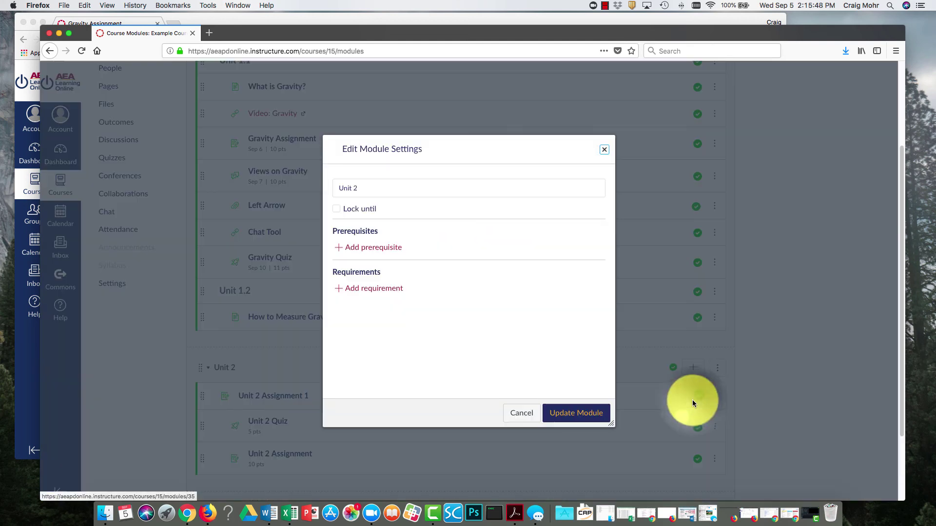
{"action": "left_click", "coordinate": [344, 209]}
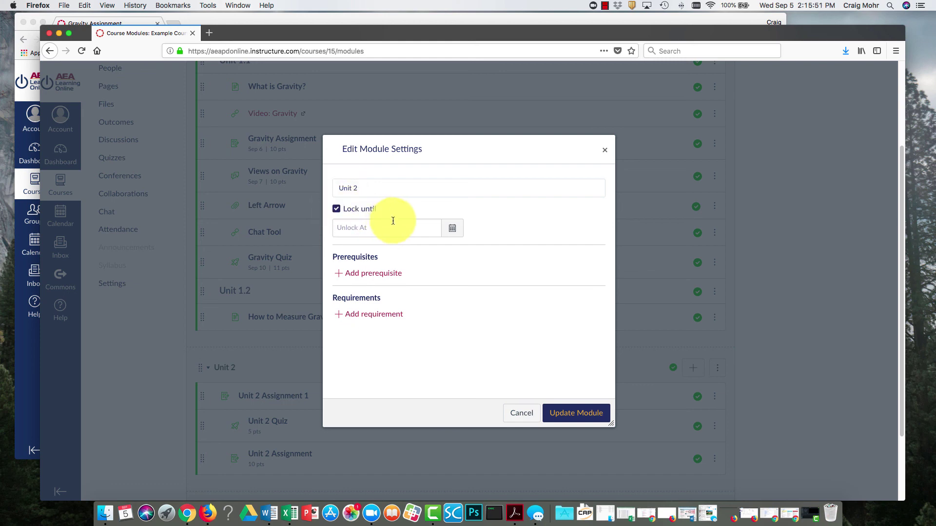
{"action": "left_click", "coordinate": [462, 235]}
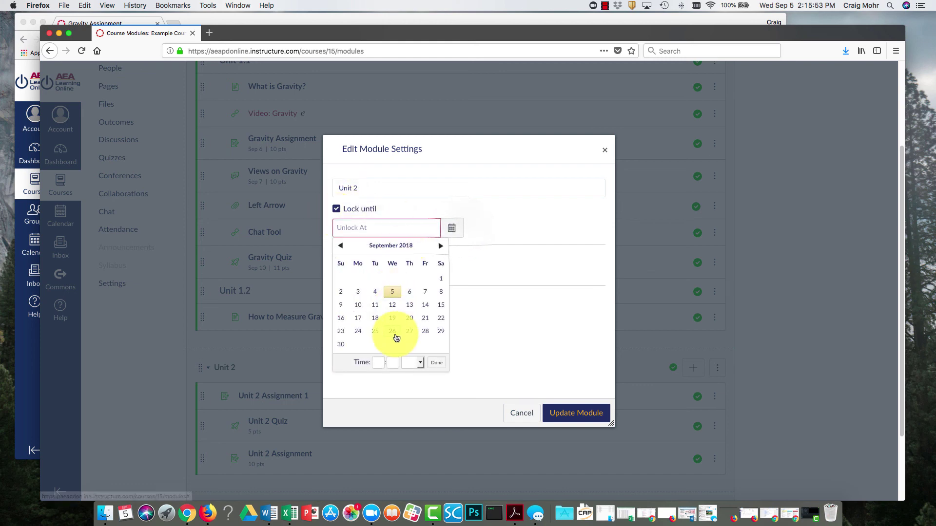
{"action": "left_click", "coordinate": [440, 246]}
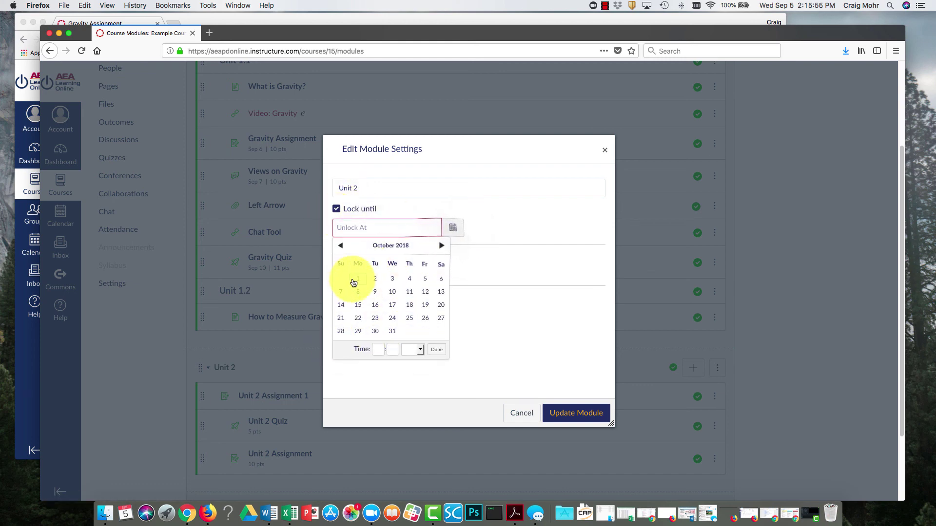
{"action": "left_click", "coordinate": [520, 412]}
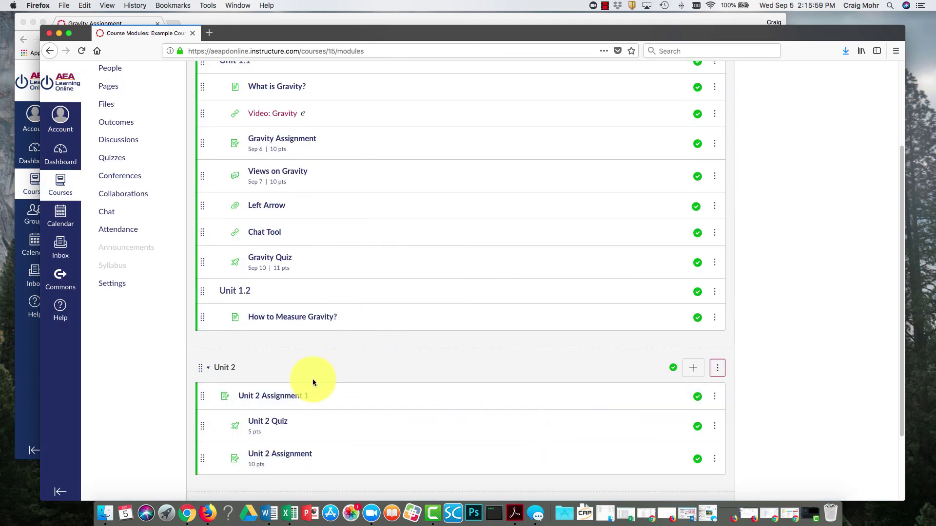
Look over the items and prerequisites of the Unit 1 to Unit 3 modules, and return to the course home page
{"action": "left_click", "coordinate": [833, 318]}
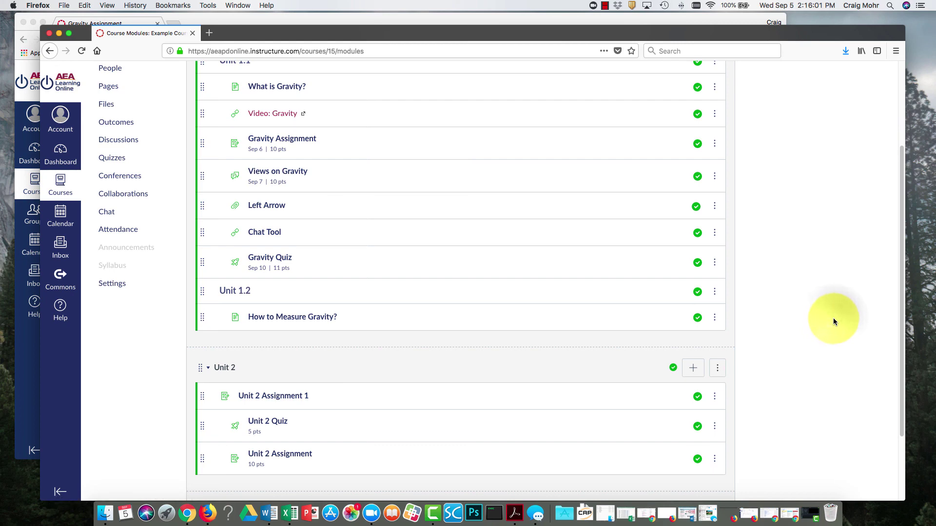
{"action": "scroll", "coordinate": [819, 312], "scroll_direction": "up", "scroll_amount": 3}
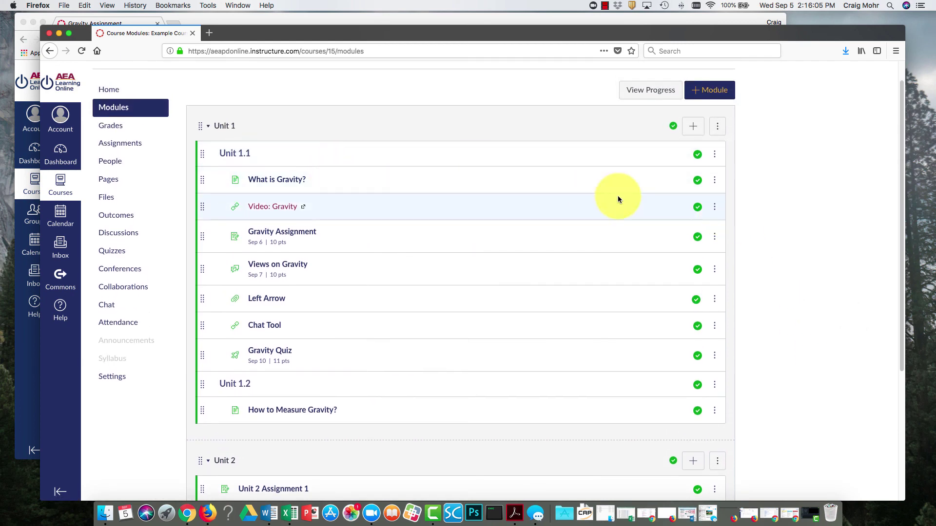
{"action": "scroll", "coordinate": [717, 215], "scroll_direction": "down", "scroll_amount": 1}
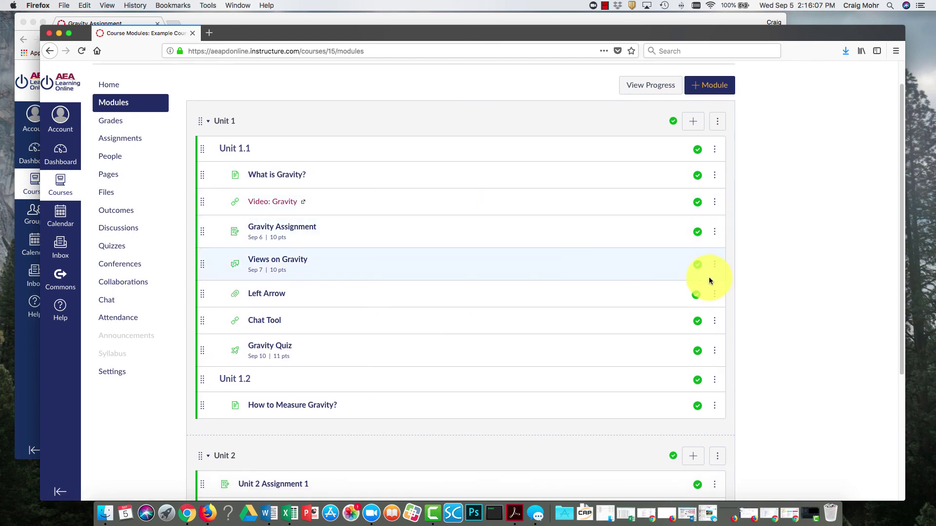
{"action": "scroll", "coordinate": [719, 390], "scroll_direction": "down", "scroll_amount": 2}
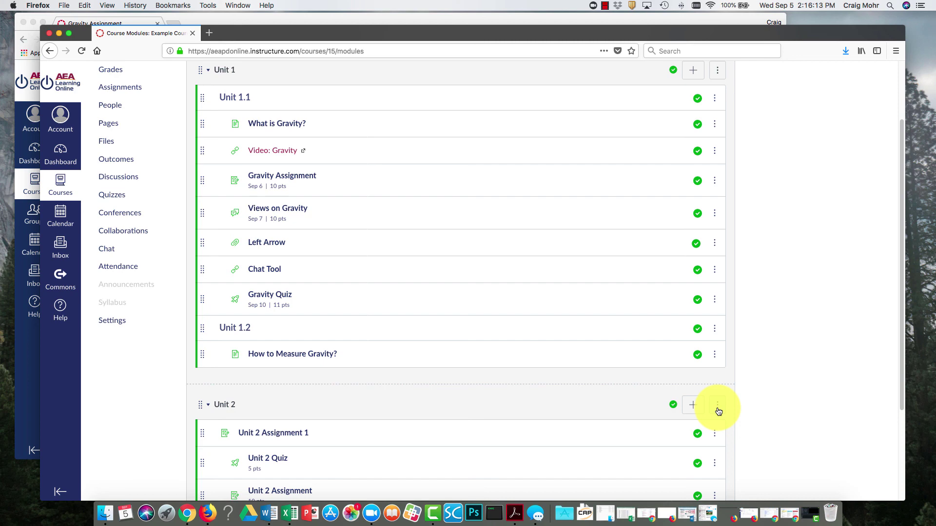
{"action": "scroll", "coordinate": [770, 386], "scroll_direction": "down", "scroll_amount": 5}
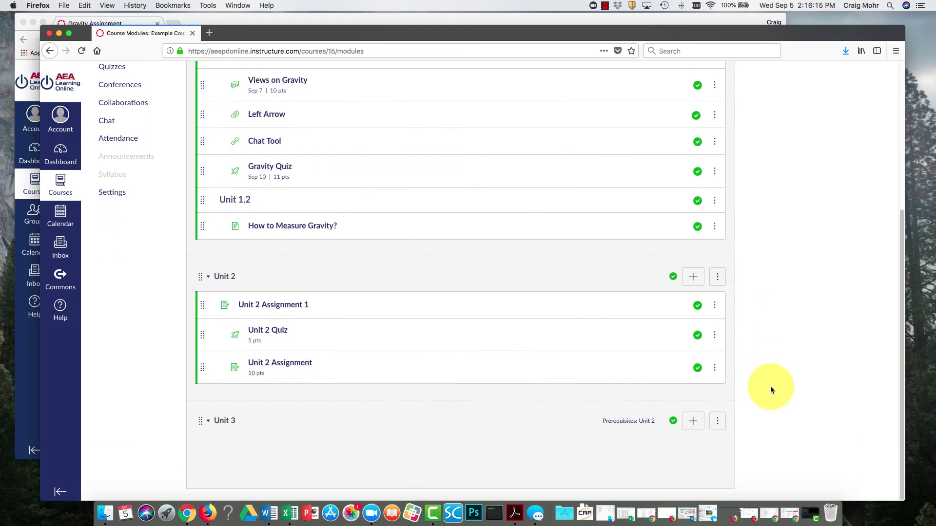
{"action": "scroll", "coordinate": [537, 361], "scroll_direction": "up", "scroll_amount": 5}
{"action": "scroll", "coordinate": [537, 361], "scroll_direction": "up", "scroll_amount": 3}
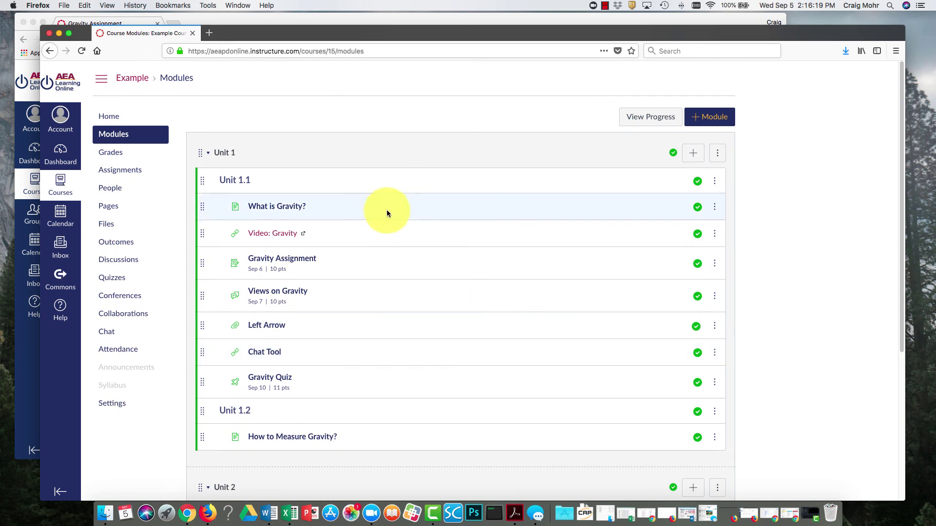
{"action": "left_click", "coordinate": [111, 117]}
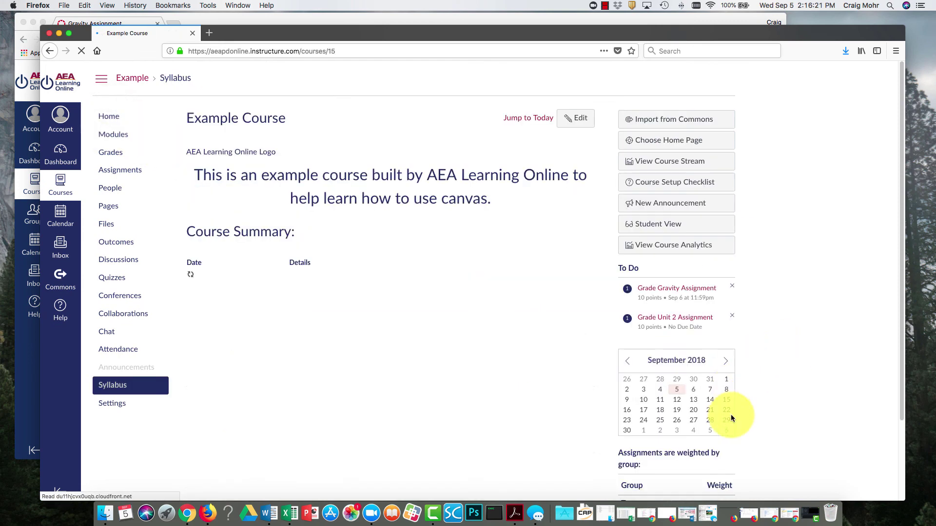